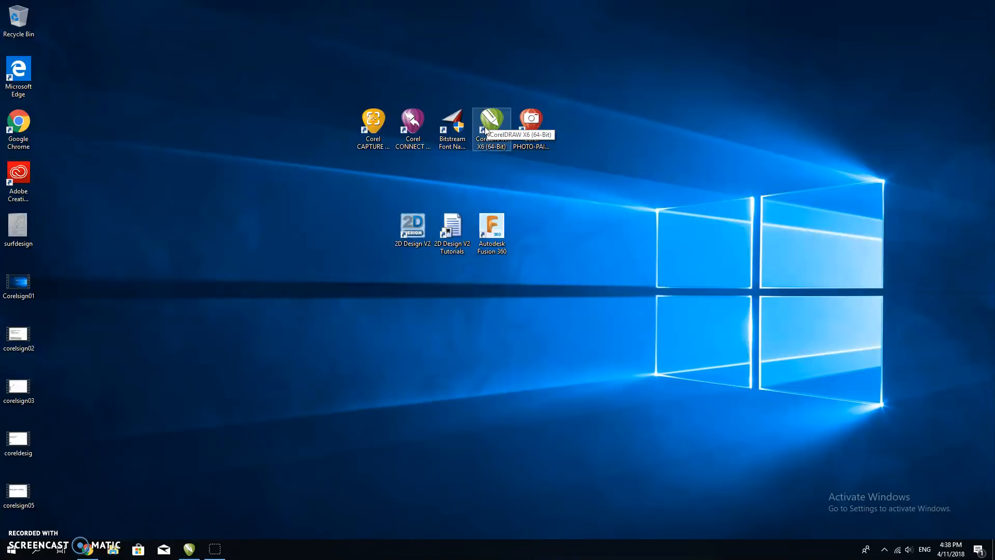
Step: Open CorelDRAW X6 and create a blank landscape document named Dave07C, 640 x 460 mm, RGB, 300 dpi
double_click(486, 130)
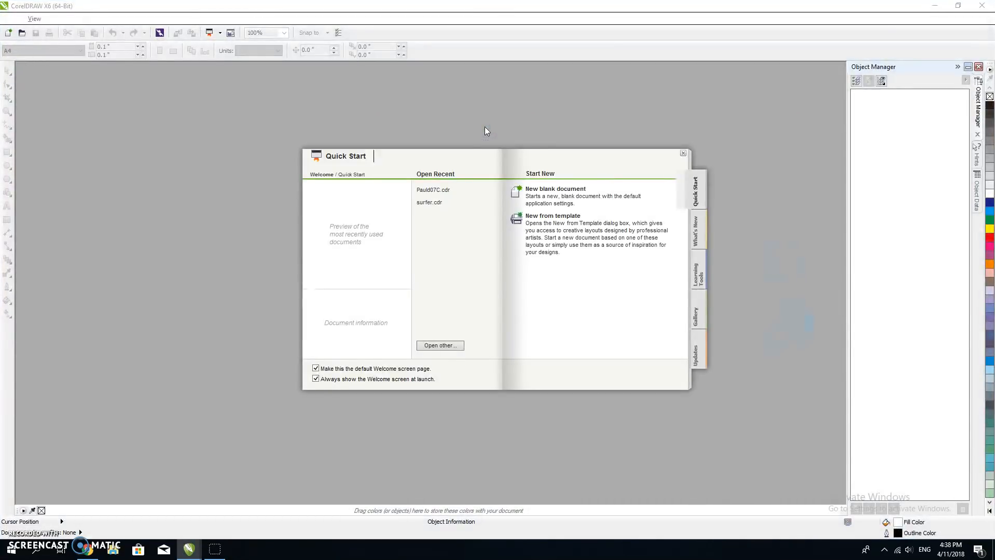
left_click(553, 191)
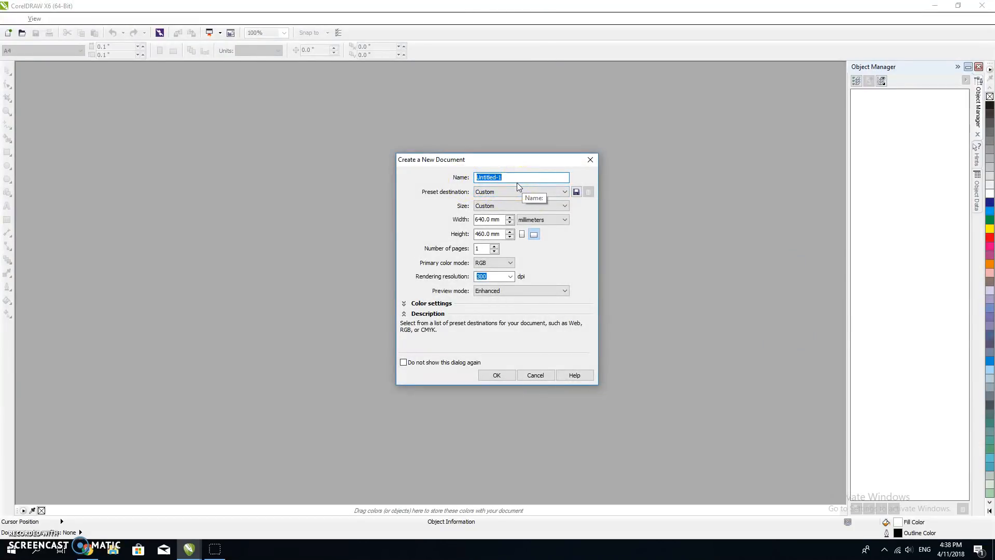
type("Dave07C")
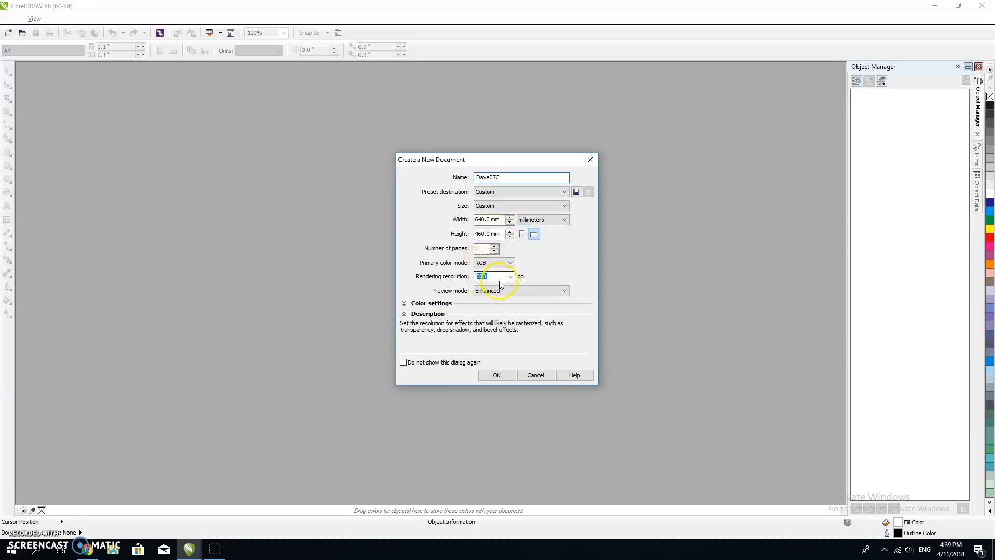
left_click(498, 378)
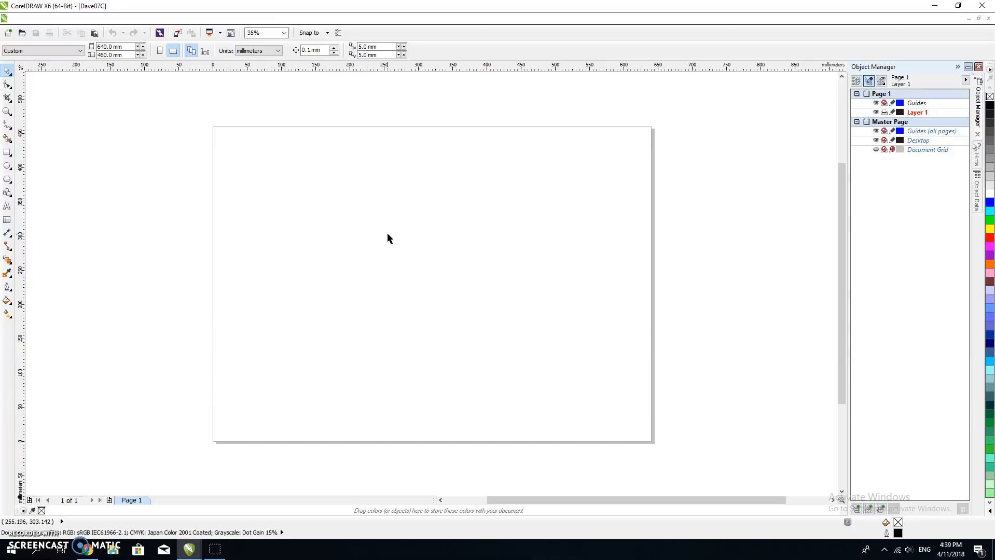
Step: Draw a rectangle about 212 mm wide and 153 mm high across the upper part of the page's left edge
scroll(404, 243, "up", 1)
mouse_move(404, 244)
left_mouse_down()
mouse_move(244, 244)
mouse_move(391, 242)
mouse_move(418, 189)
mouse_move(416, 242)
left_mouse_up()
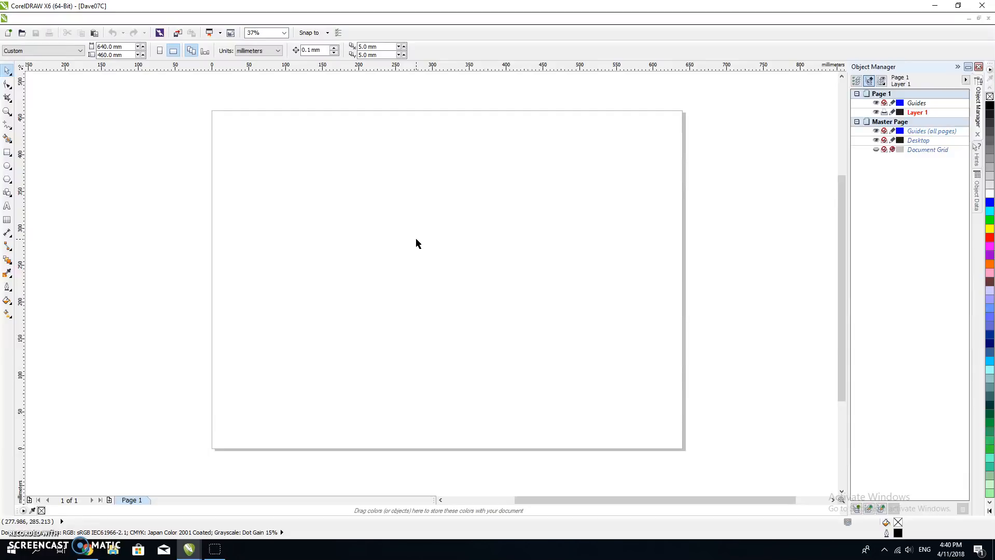
left_click(390, 246)
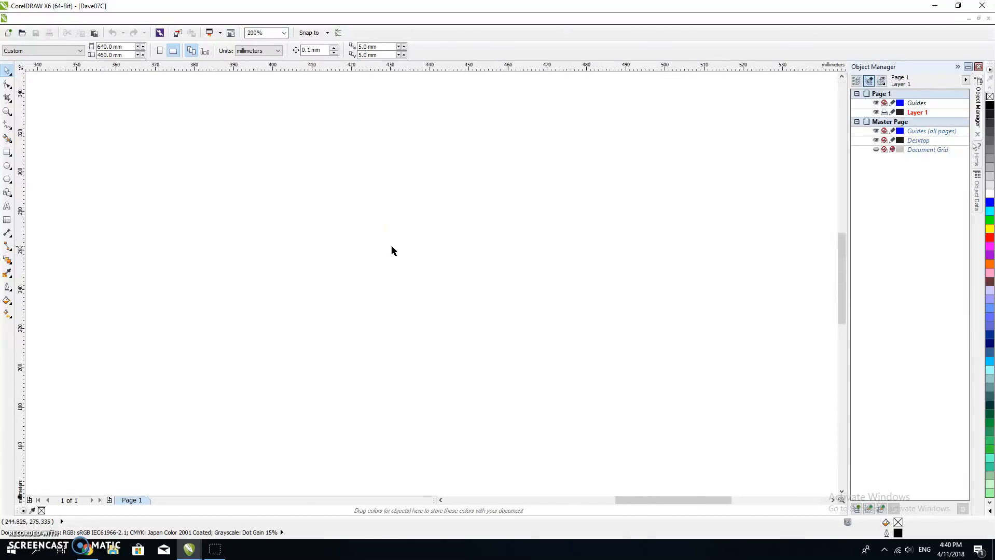
scroll(391, 251, "down", 8)
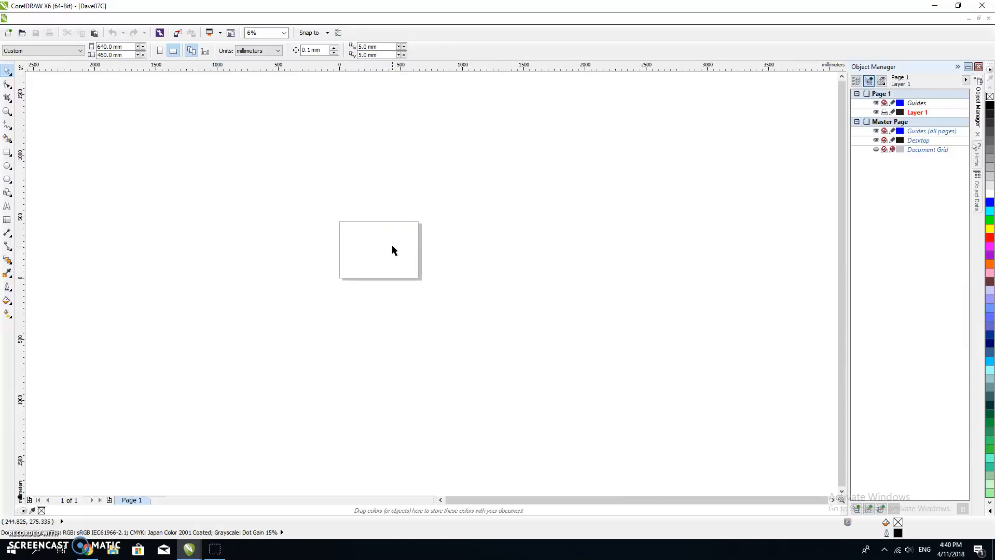
key("z")
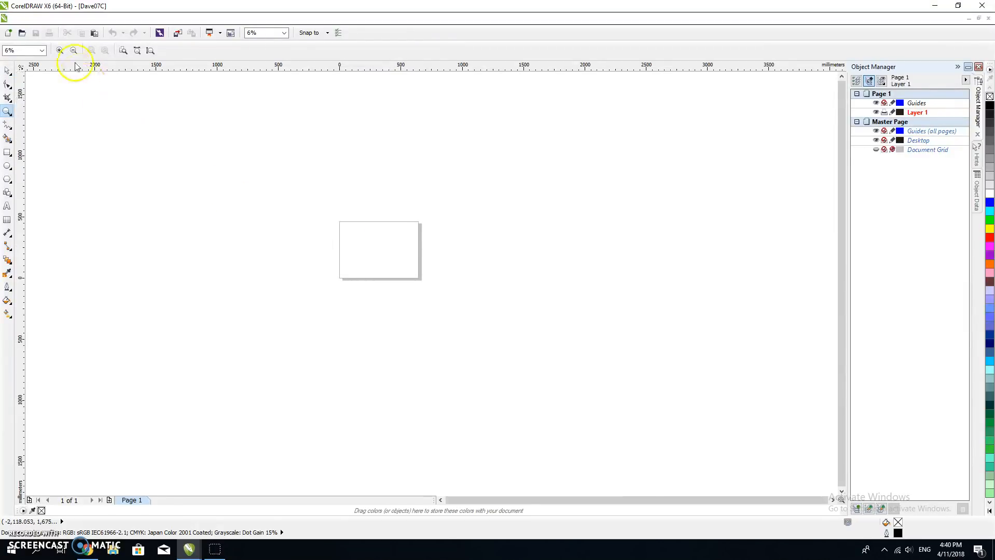
left_click(123, 51)
left_click(7, 152)
left_click_drag(143, 157, 288, 262)
left_click(7, 70)
key("z")
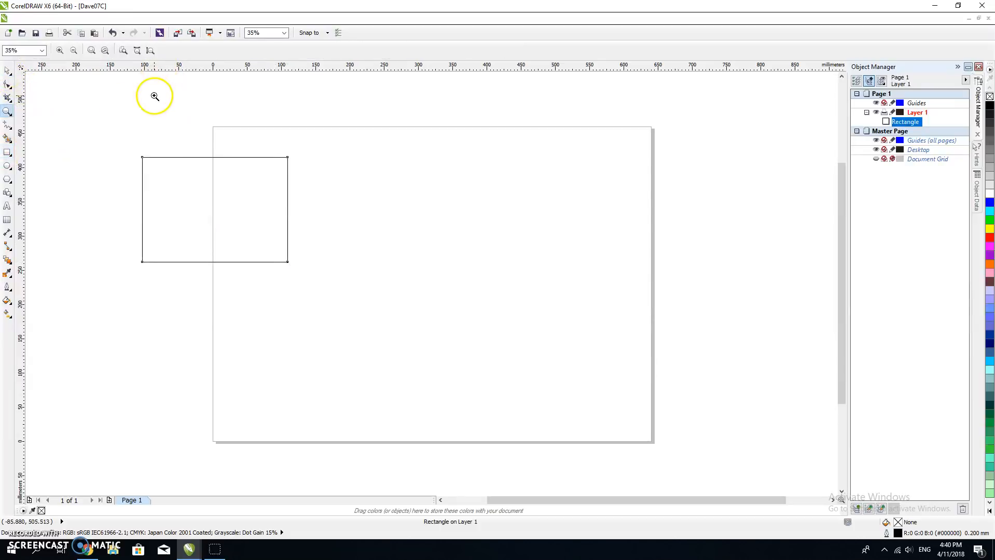
left_click(104, 51)
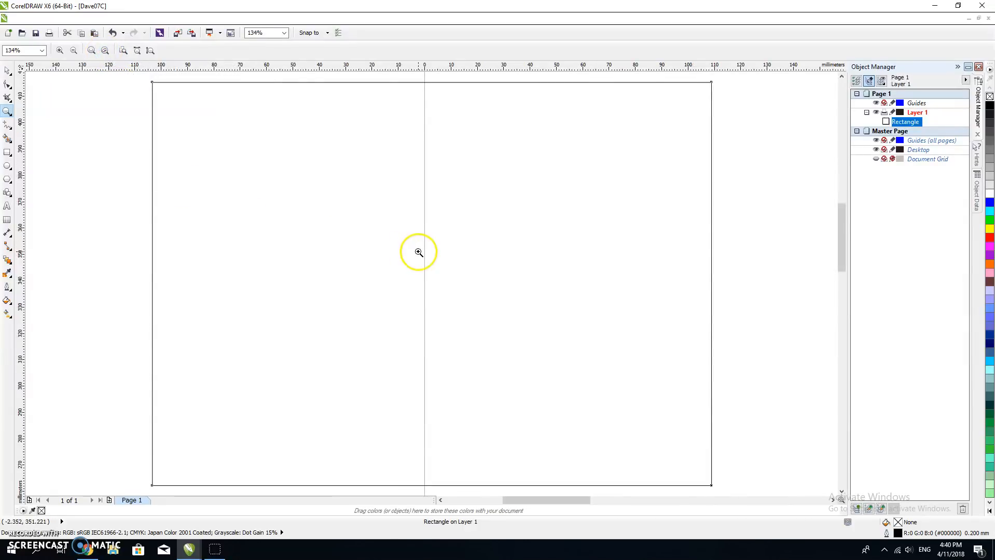
left_click(124, 51)
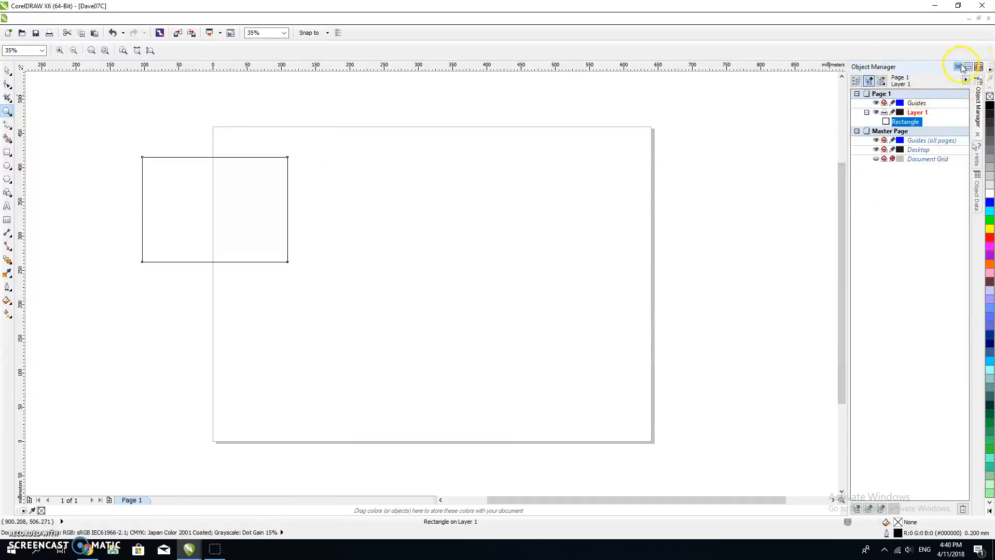
left_click(8, 70)
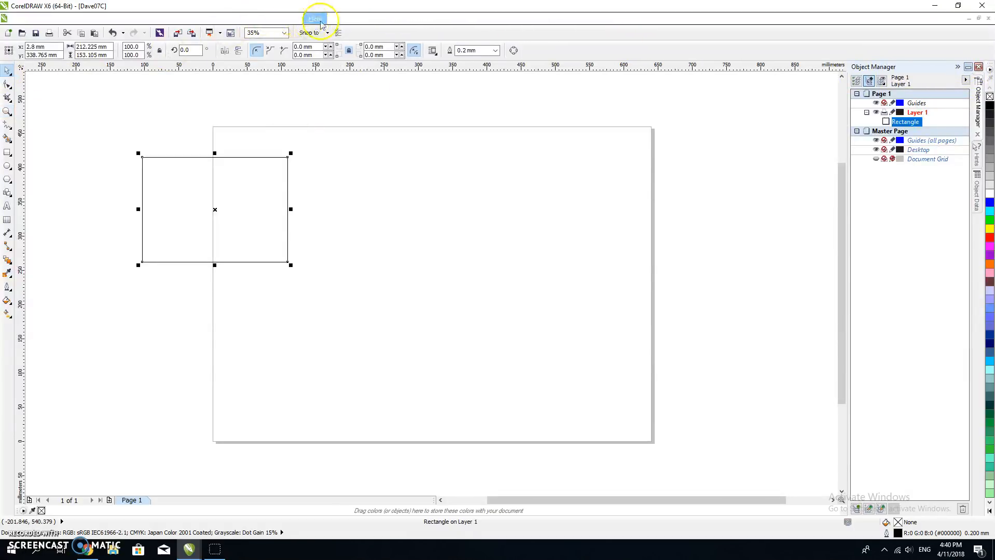
left_click(263, 19)
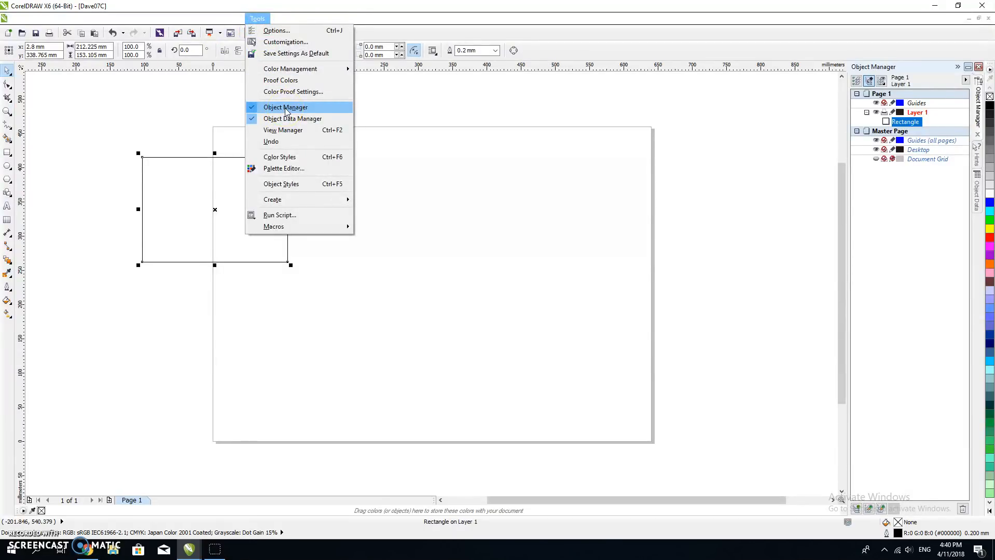
left_click(564, 126)
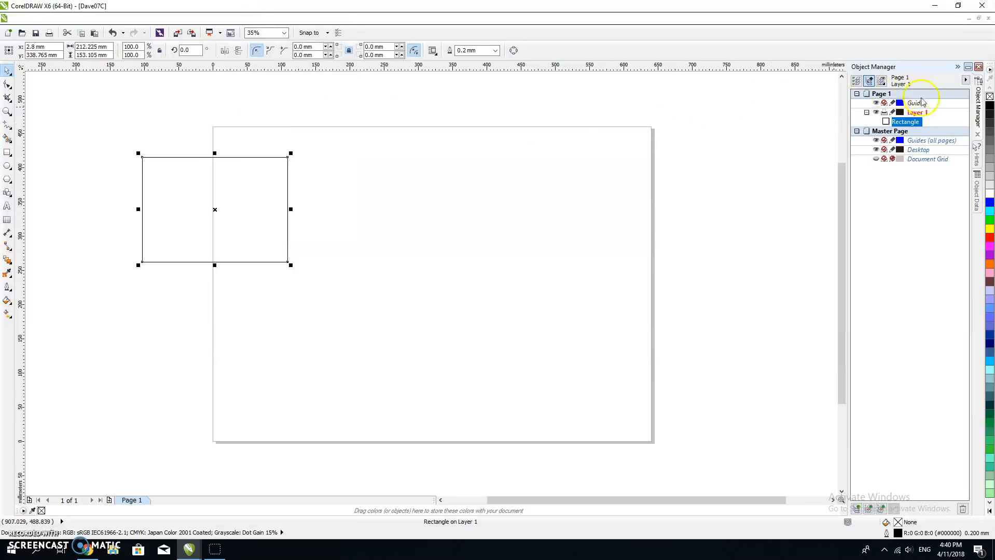
Step: Rename Layer 1 of Page 1 as "Cuting lines"
left_click(916, 123)
double_click(917, 114)
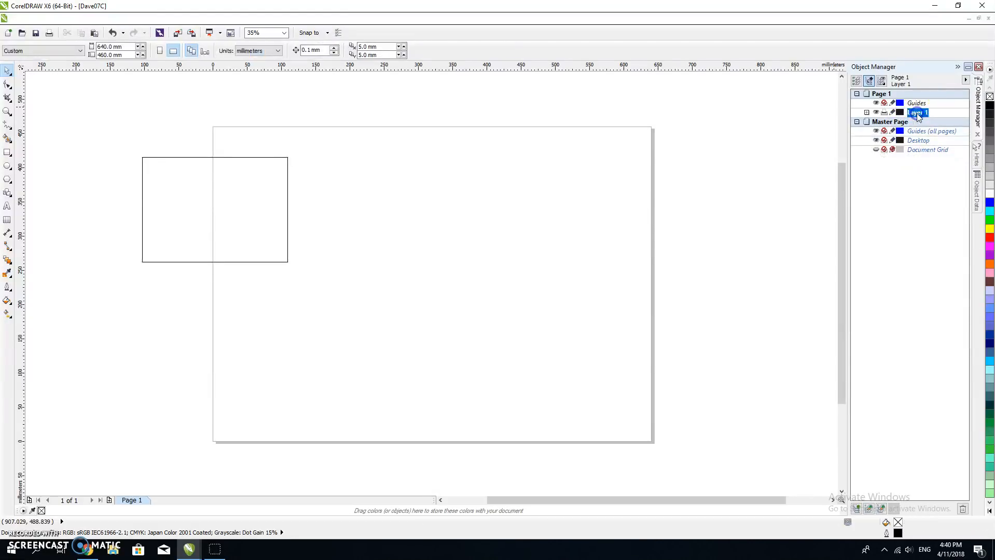
left_click(918, 114)
left_click(918, 113)
right_click(918, 114)
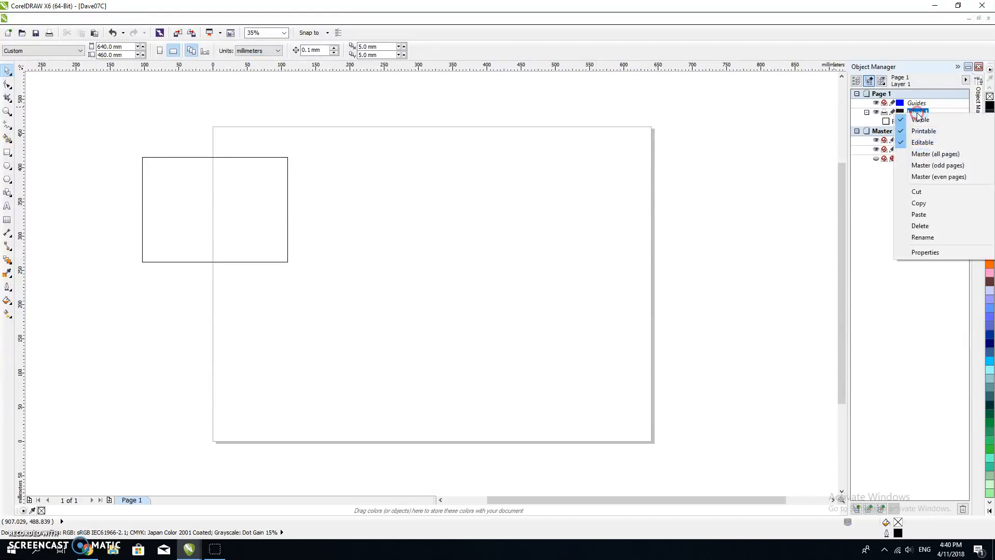
left_click(917, 113)
left_click(916, 111)
left_click(916, 113)
left_click(916, 114)
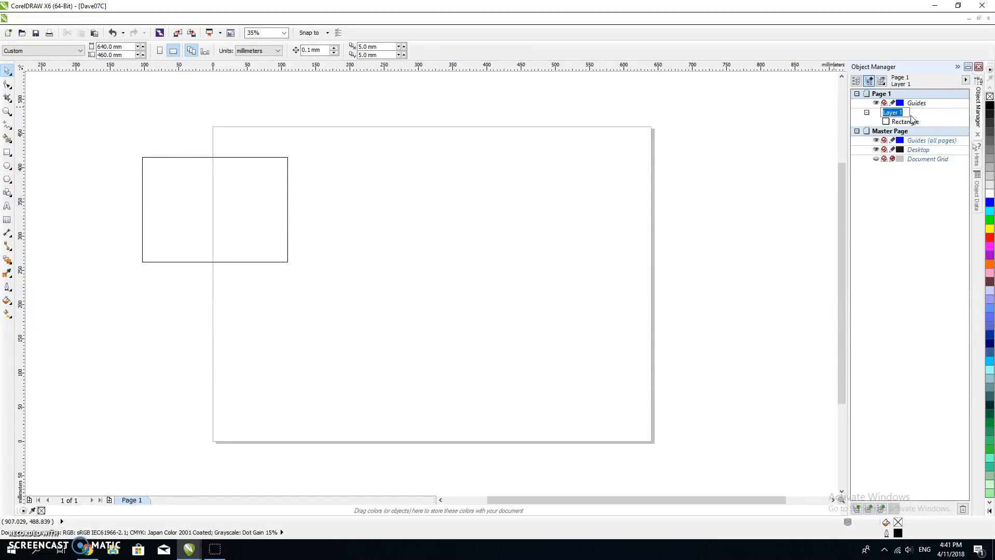
type("Cuting lines")
key("Return")
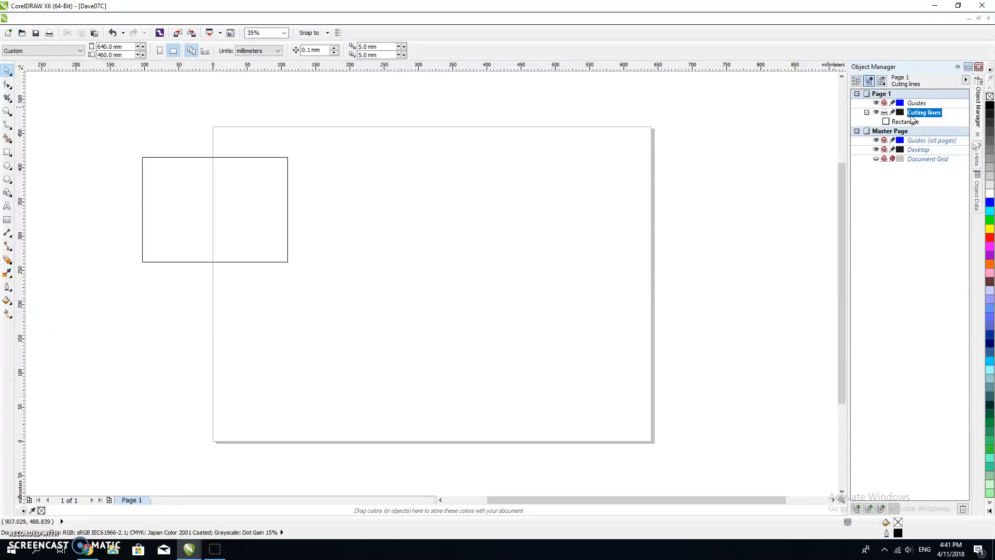
Step: Add a new layer to Page 1 and name it "Light lines"
right_click(947, 123)
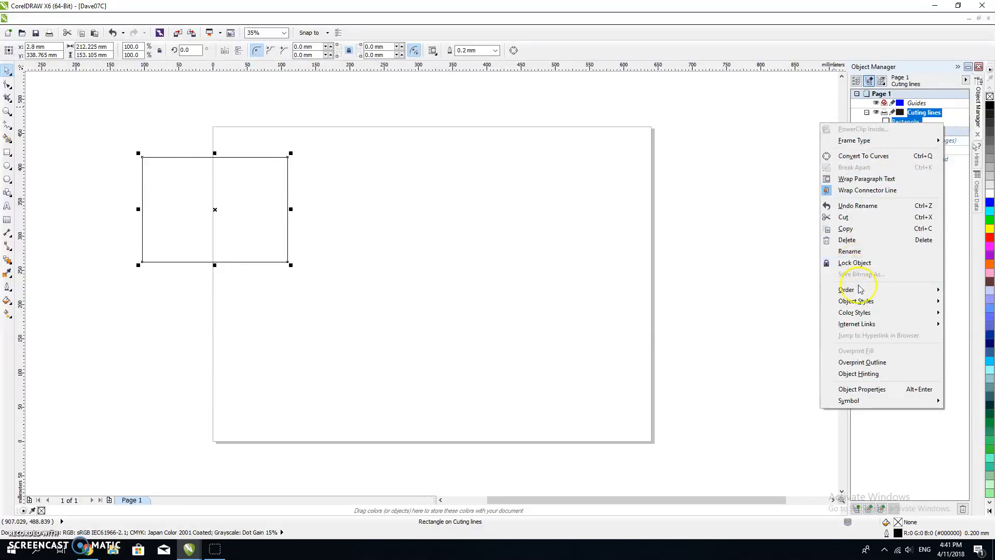
left_click(949, 182)
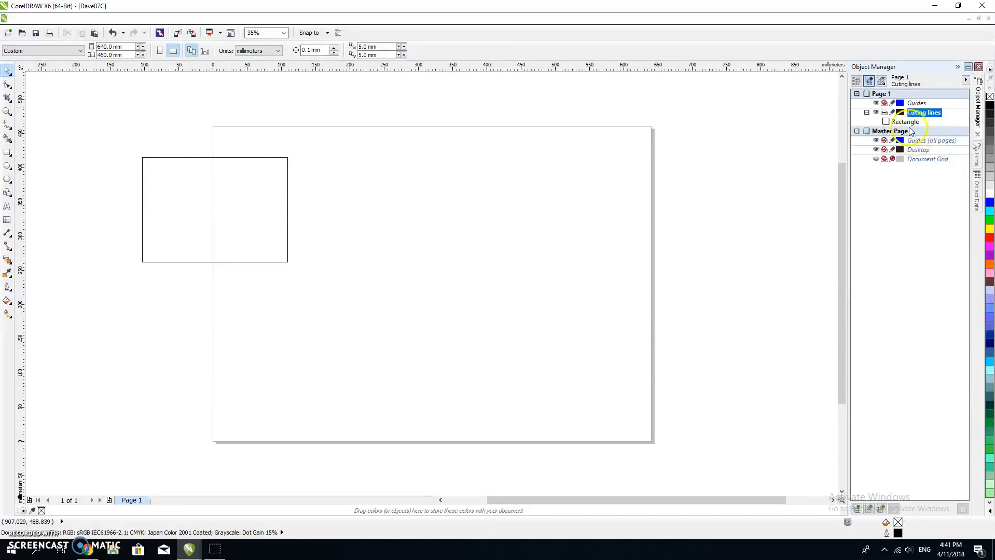
right_click(927, 125)
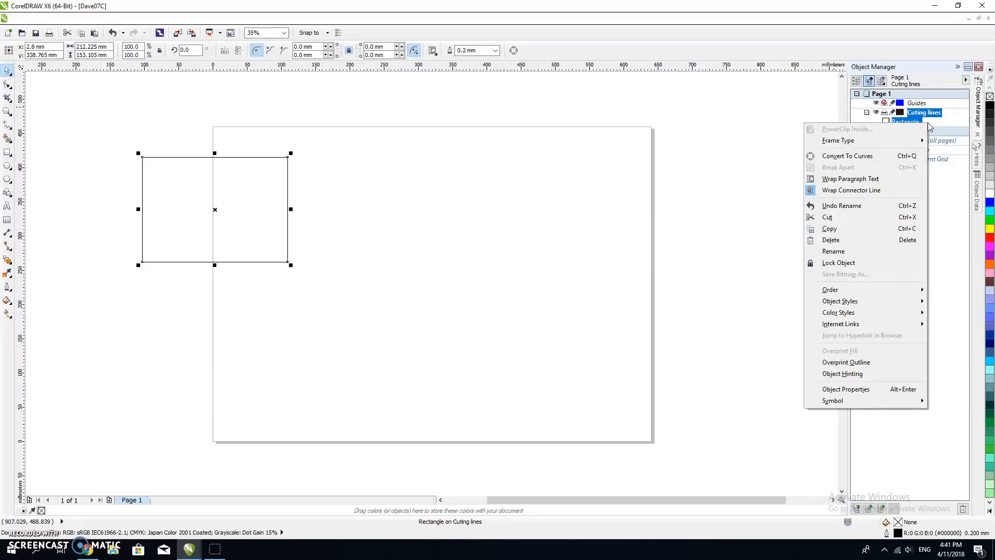
right_click(916, 103)
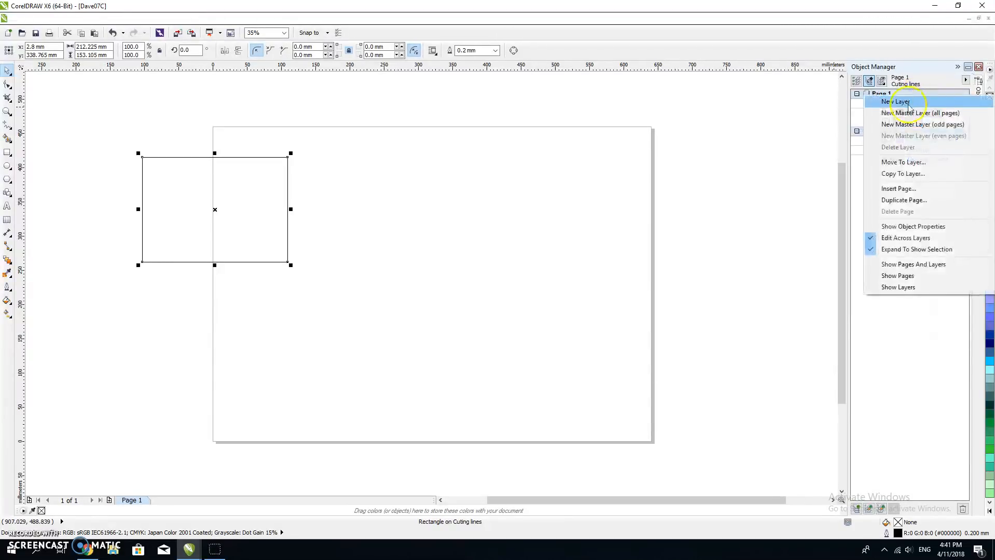
left_click(911, 102)
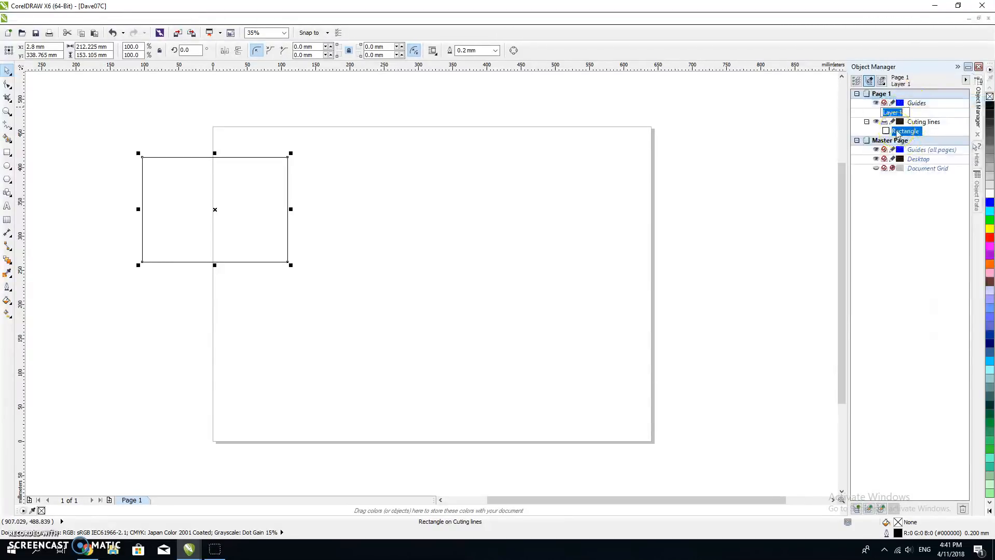
type("Engraving")
key("Return")
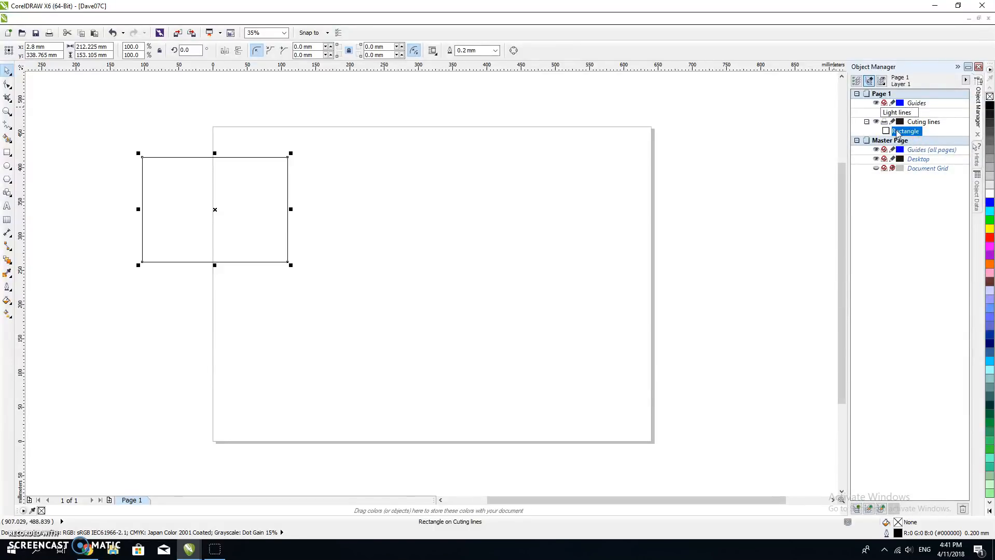
key("Return")
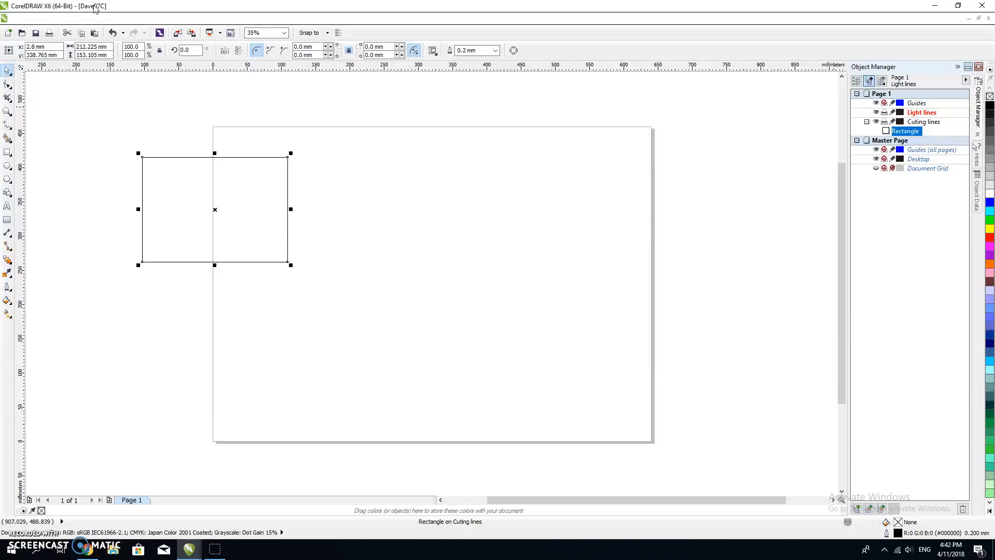
Step: Save the drawing as Dave07C in CDR format, version 16.0, in the 07C Corel folder on USB Drive (D:)
left_click(23, 21)
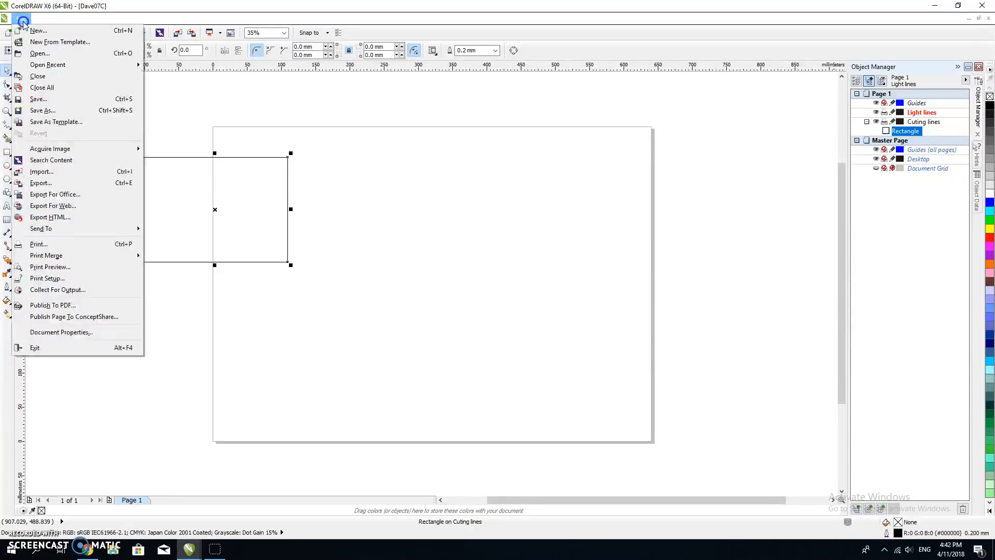
left_click(47, 111)
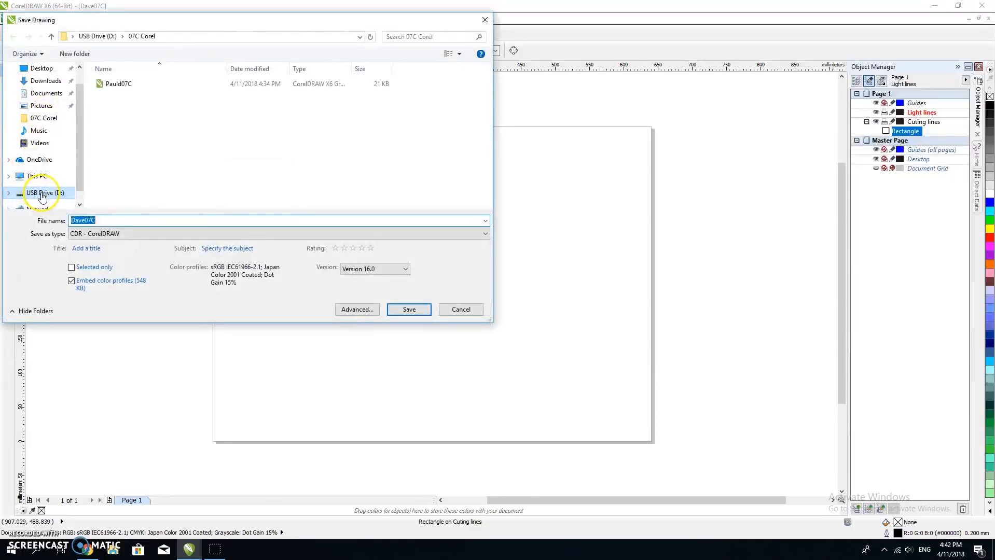
left_click(42, 194)
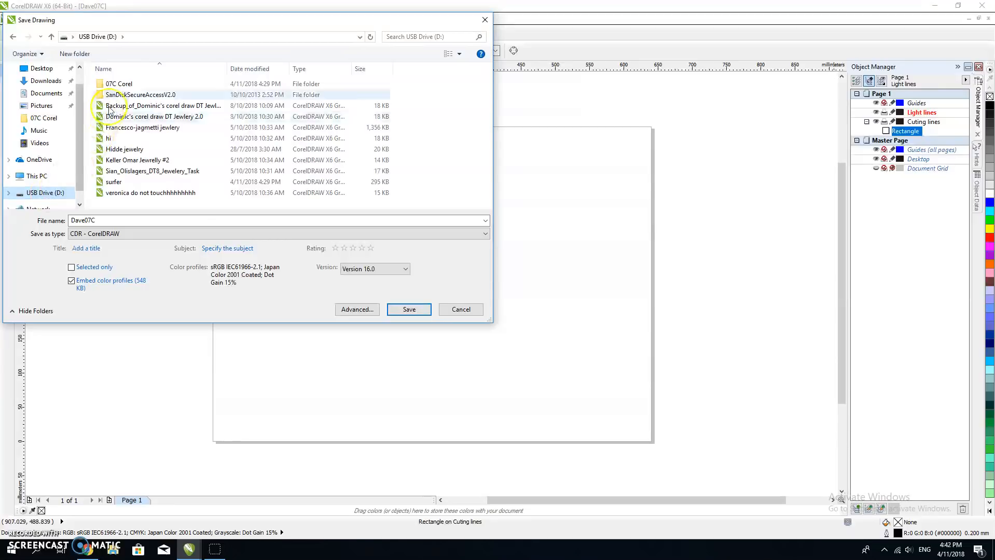
left_click(123, 85)
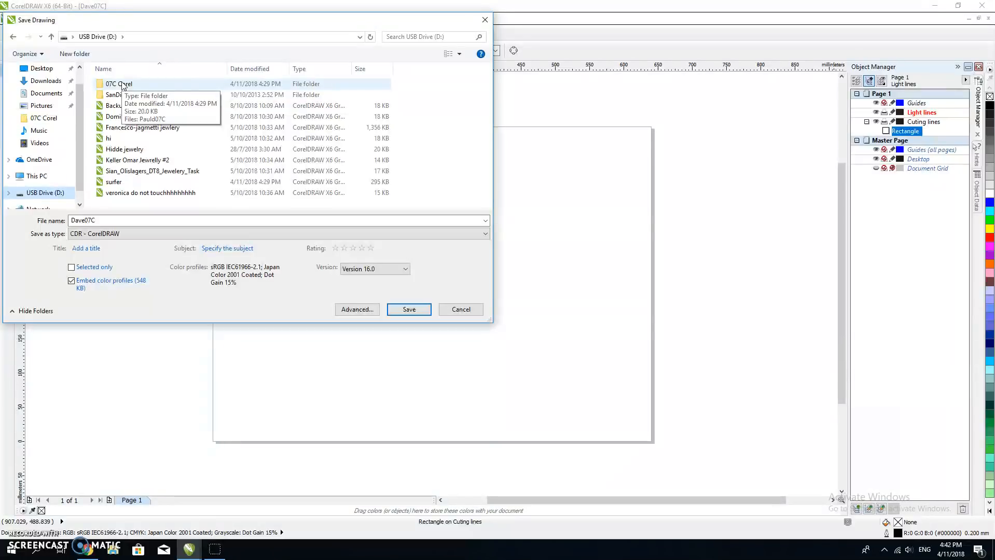
left_click(121, 123)
left_click(125, 85)
left_click(125, 85)
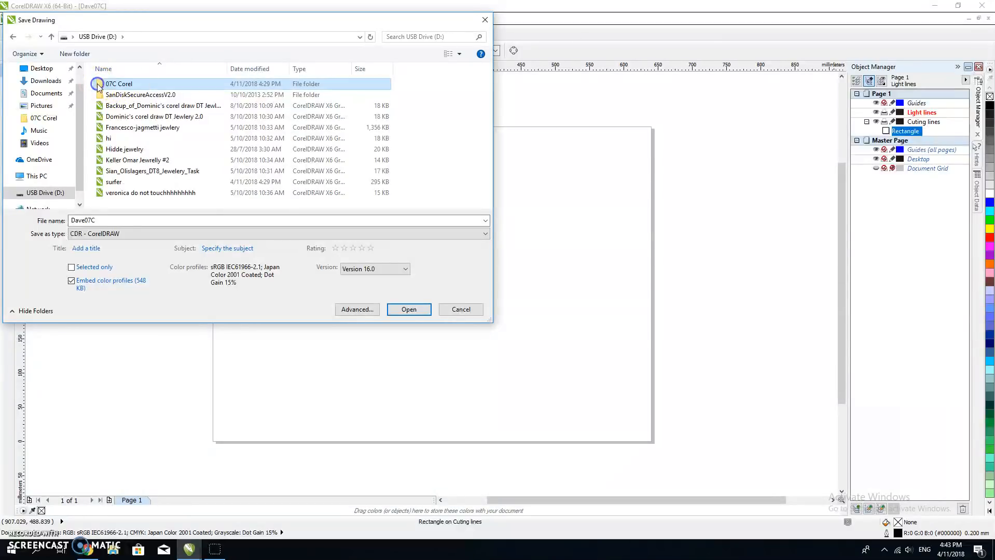
left_click(82, 221)
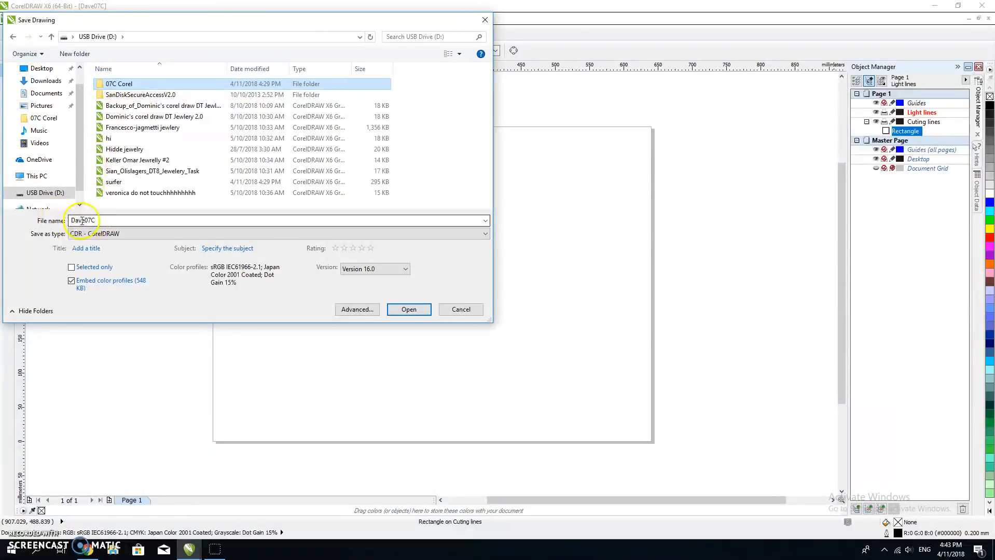
left_click(408, 310)
left_click(410, 311)
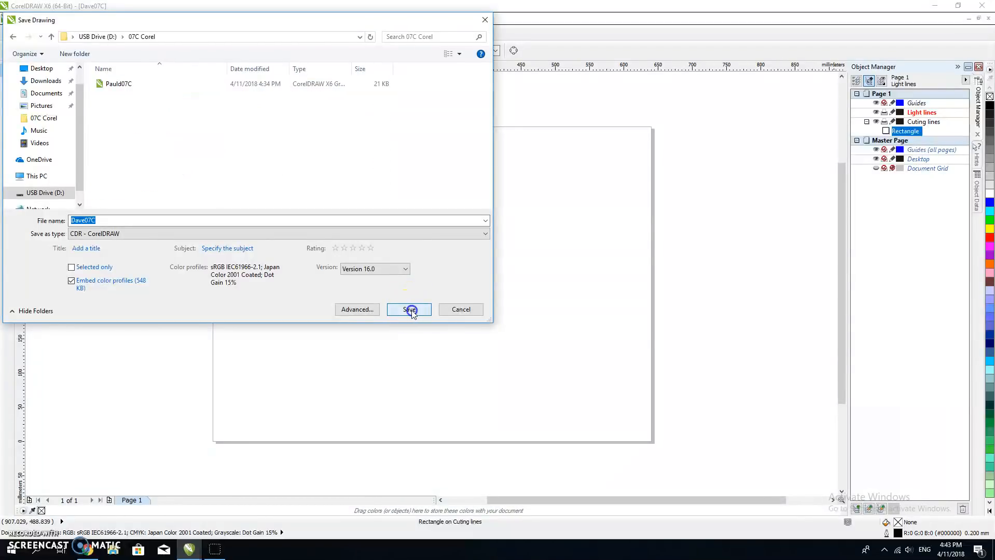